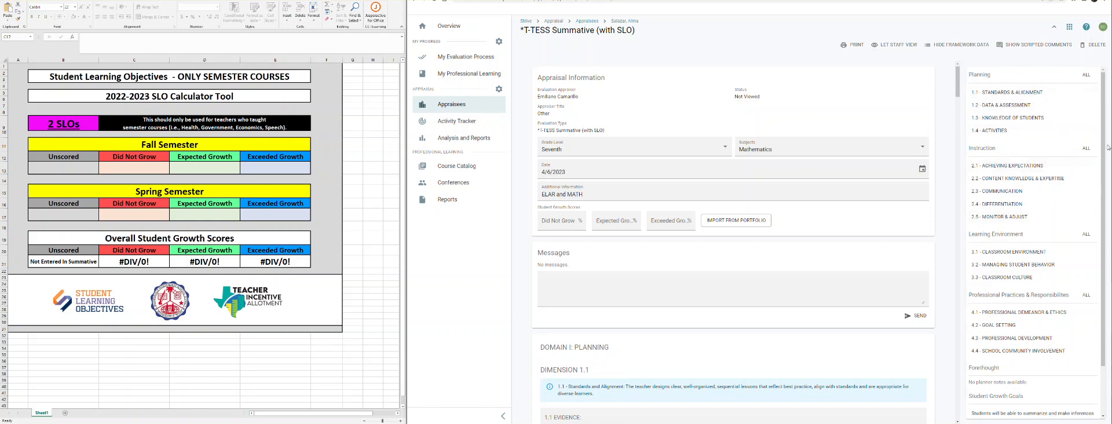
Open the student growth goal on summarizing and making inferences, and expand its portfolio snapshot to show the student growth breakdown.
{"action": "left_click_drag", "start_coordinate": [1104, 149], "coordinate": [1103, 212]}
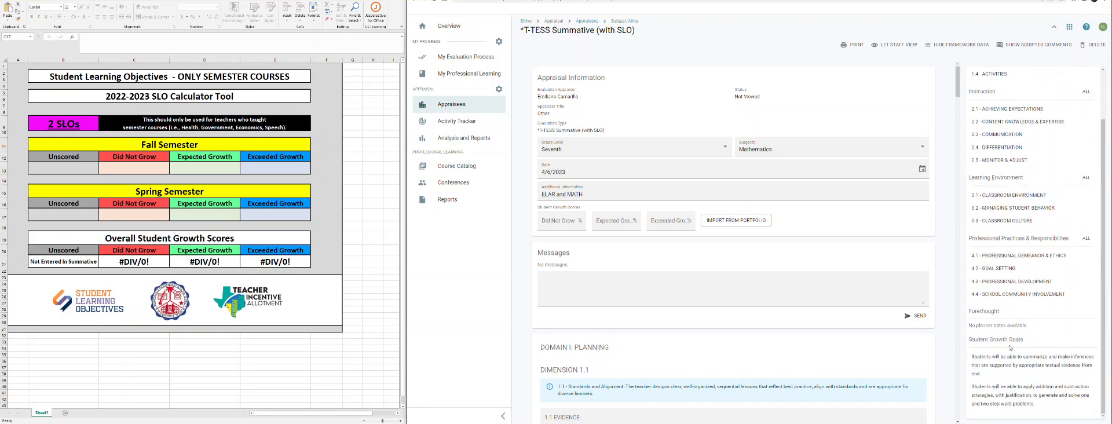
{"action": "triple_click", "coordinate": [981, 341]}
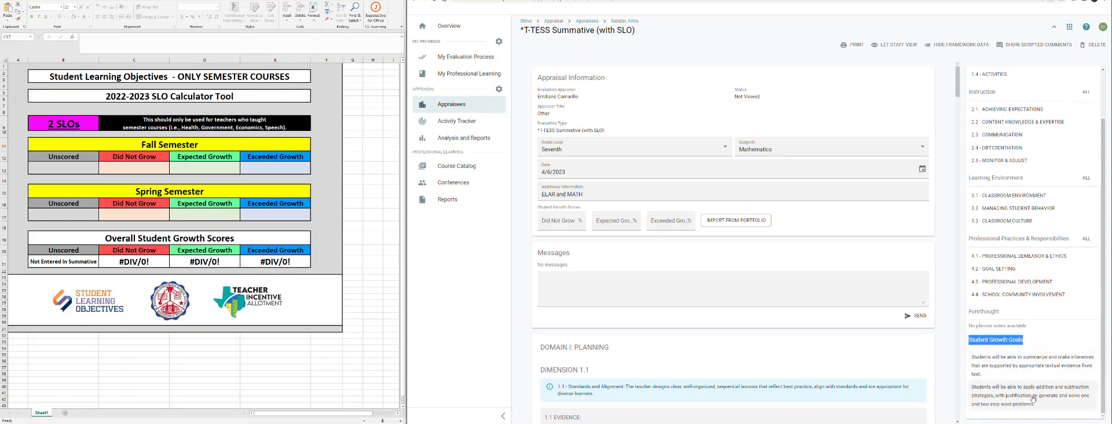
{"action": "left_click", "coordinate": [1017, 364]}
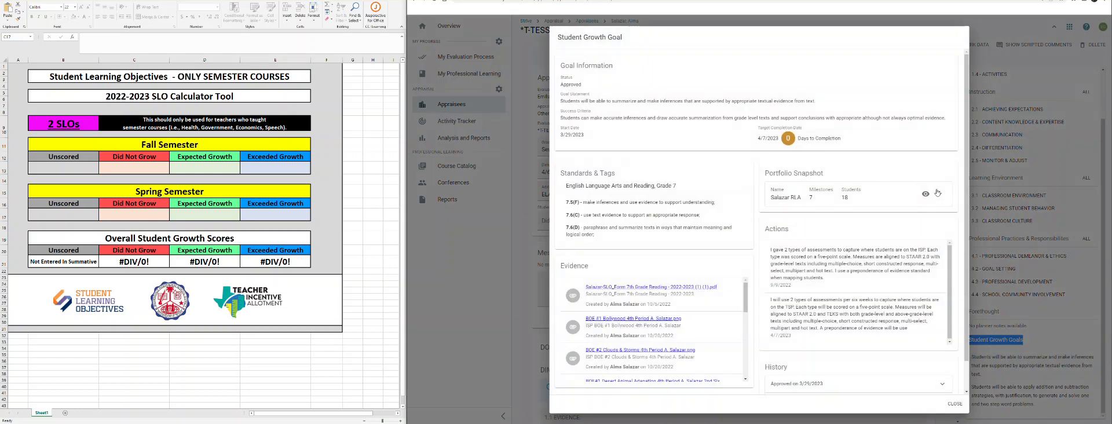
{"action": "triple_click", "coordinate": [795, 172]}
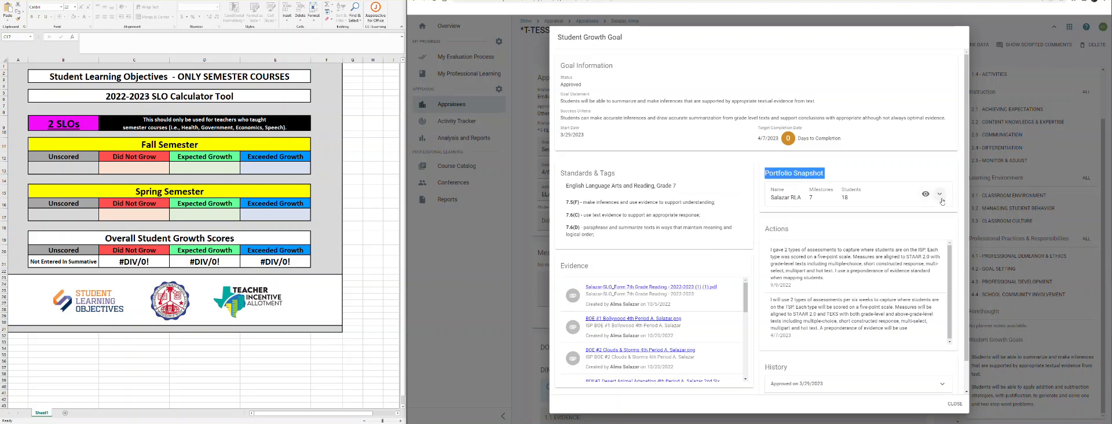
{"action": "left_click", "coordinate": [940, 196]}
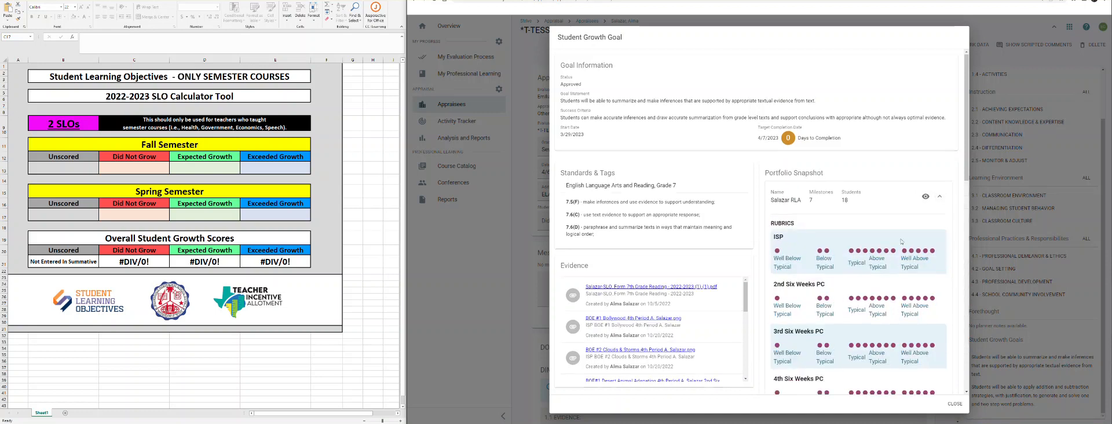
{"action": "scroll", "coordinate": [901, 242], "scroll_direction": "down", "scroll_amount": 2}
{"action": "scroll", "coordinate": [887, 287], "scroll_direction": "down", "scroll_amount": 2}
{"action": "scroll", "coordinate": [895, 302], "scroll_direction": "down", "scroll_amount": 2}
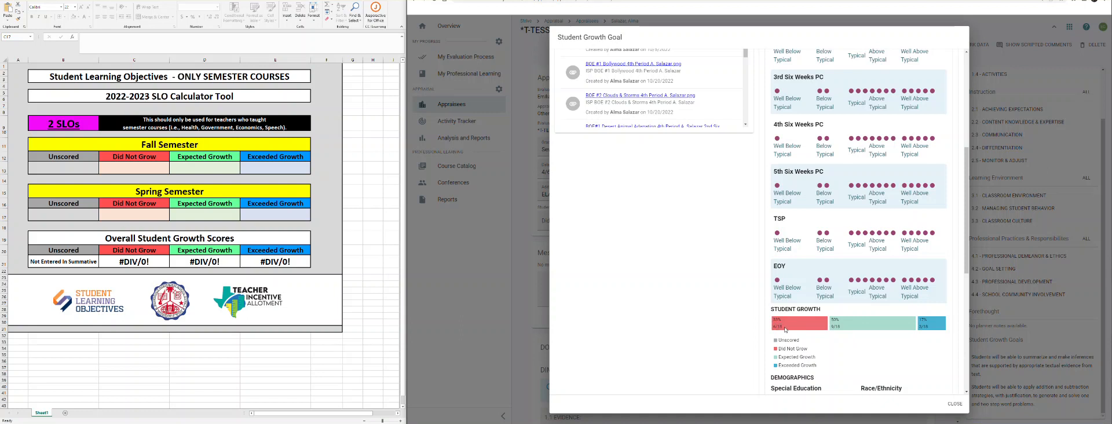
Copy the goal's growth counts into the Fall Semester row of the Excel SLO calculator: Did Not Grow 6, Expected Growth 9, Exceeded Growth 3.
{"action": "double_click", "coordinate": [837, 327]}
{"action": "double_click", "coordinate": [924, 327]}
{"action": "double_click", "coordinate": [778, 326]}
{"action": "left_click", "coordinate": [792, 328]}
{"action": "left_click", "coordinate": [133, 168]}
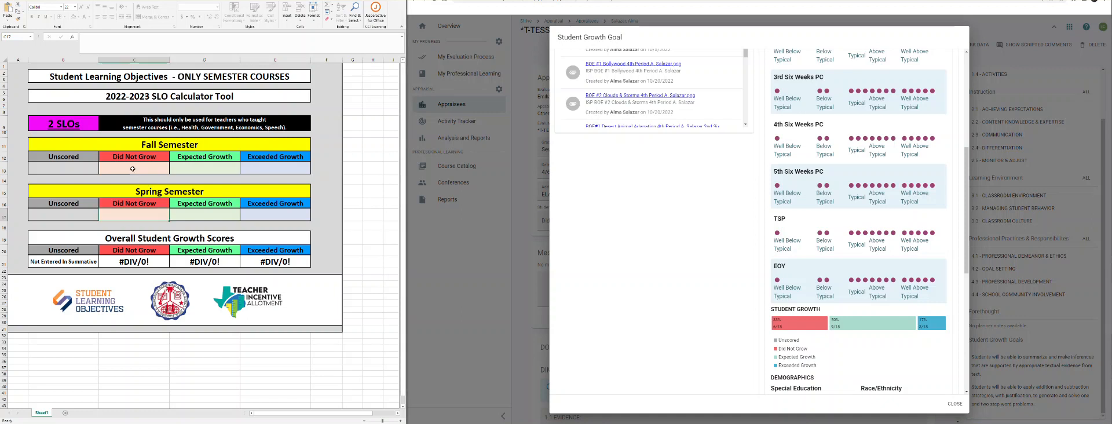
{"action": "type", "text": "6"}
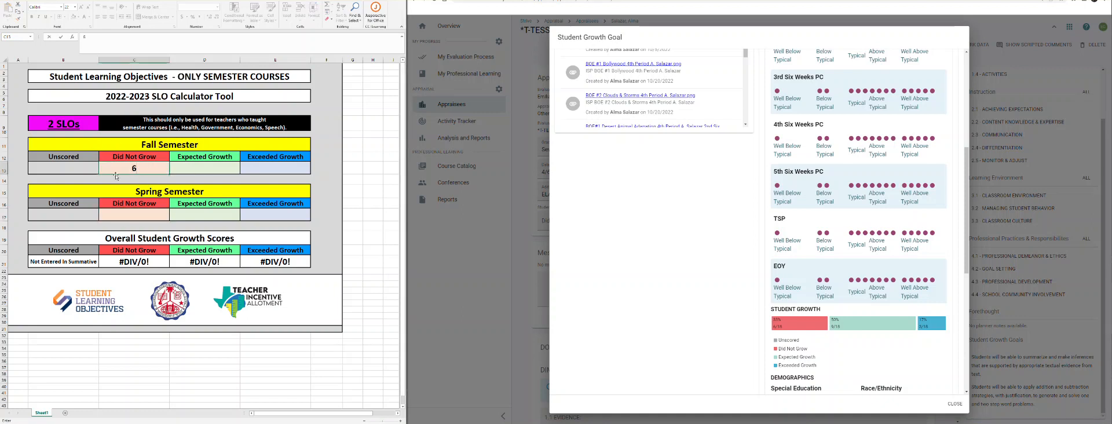
{"action": "double_click", "coordinate": [842, 328]}
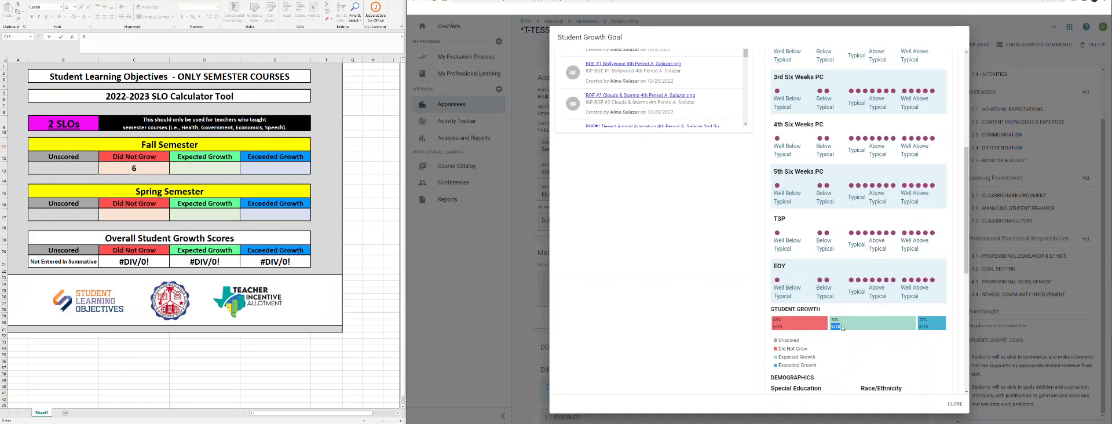
{"action": "left_click", "coordinate": [212, 166]}
{"action": "type", "text": "9"}
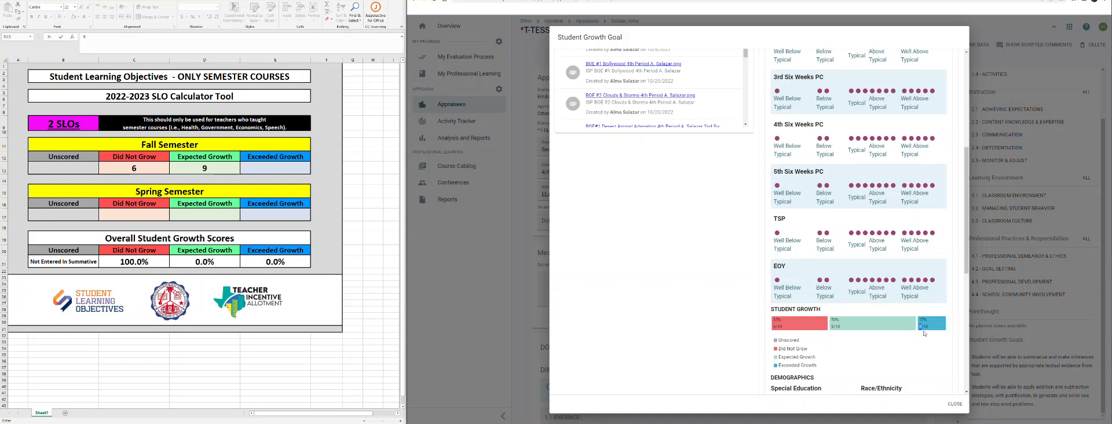
{"action": "left_click", "coordinate": [272, 170]}
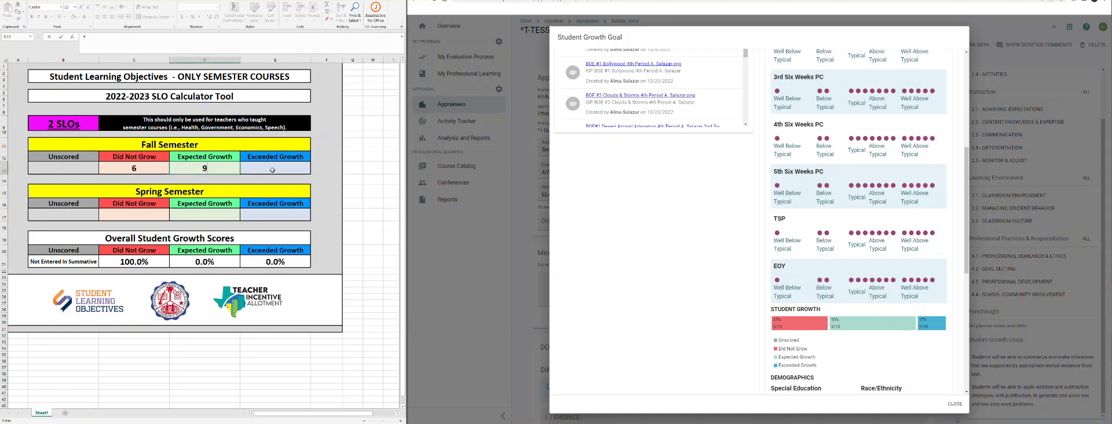
{"action": "type", "text": "3"}
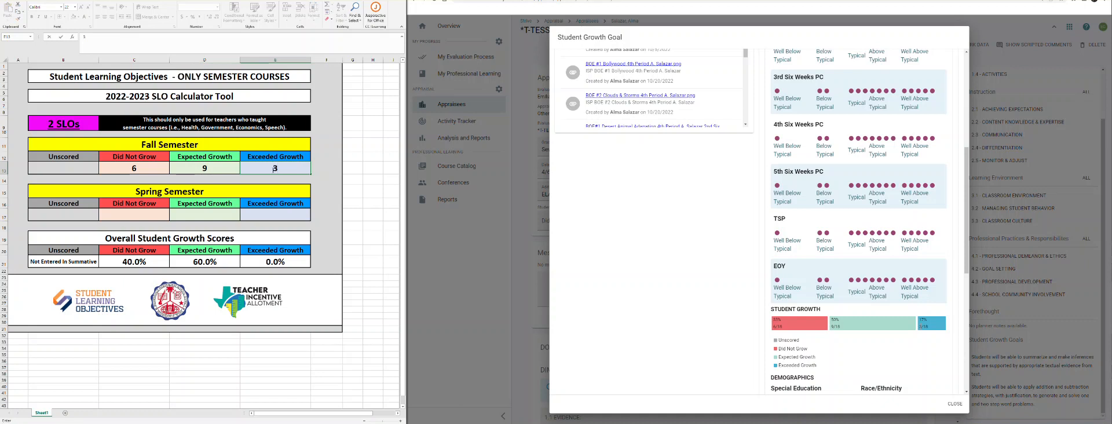
Close the details of the student growth goal on summarizing and making inferences.
{"action": "scroll", "coordinate": [733, 206], "scroll_direction": "up", "scroll_amount": 2}
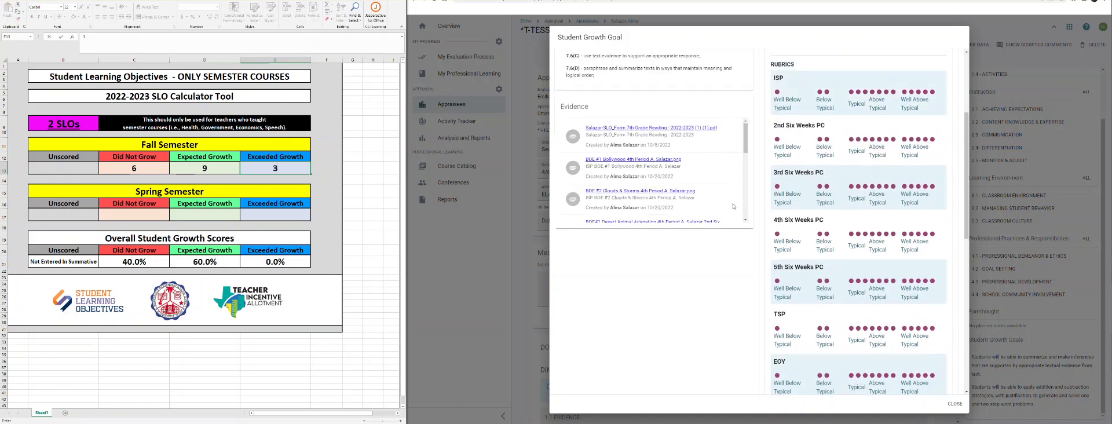
{"action": "scroll", "coordinate": [694, 173], "scroll_direction": "up", "scroll_amount": 2}
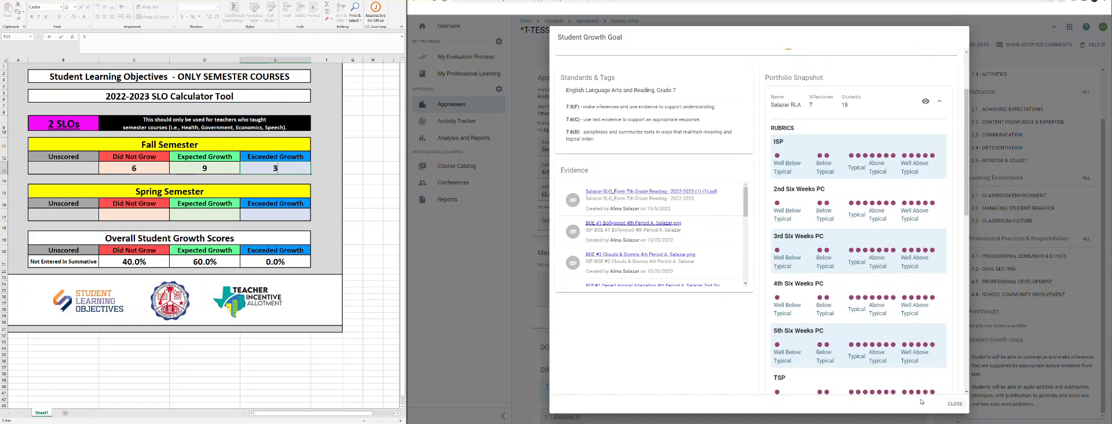
{"action": "left_click", "coordinate": [956, 406]}
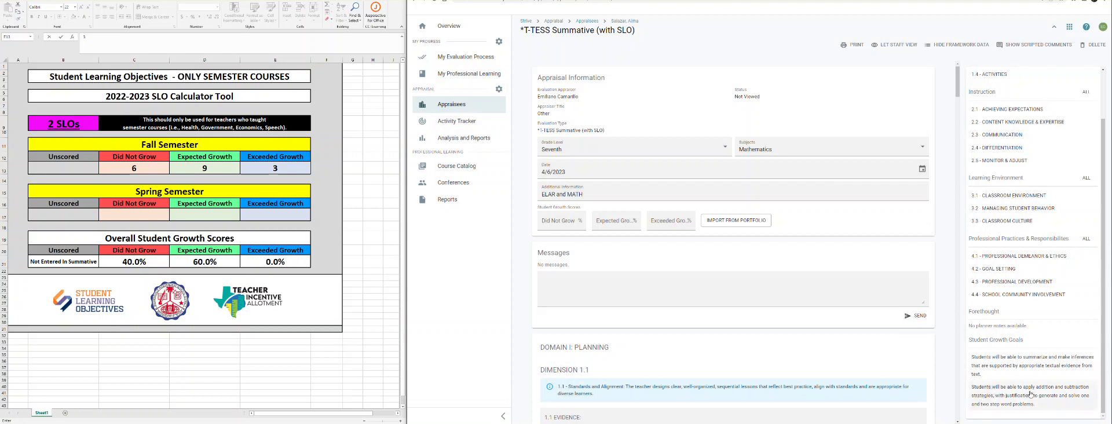
Open the growth goal on addition and subtraction strategies, and expand its portfolio snapshot to show the student growth breakdown.
{"action": "triple_click", "coordinate": [999, 342]}
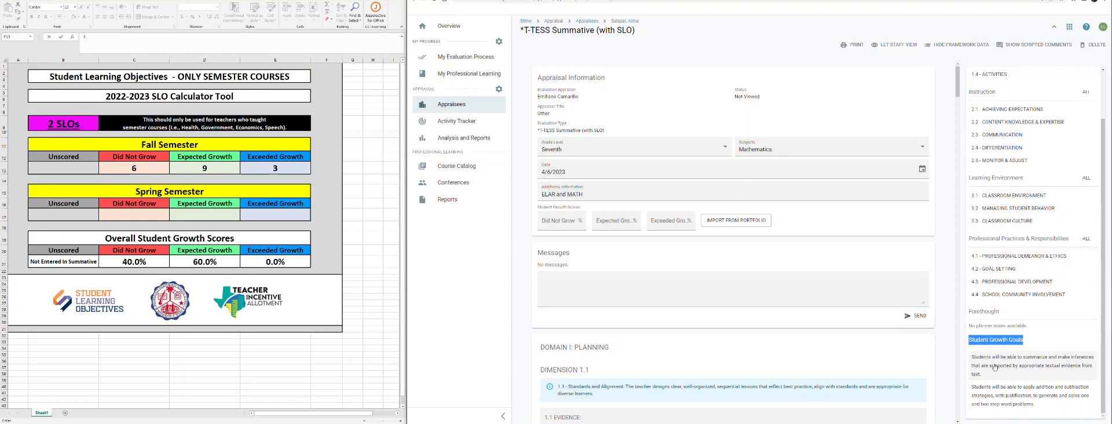
{"action": "left_click", "coordinate": [1009, 403]}
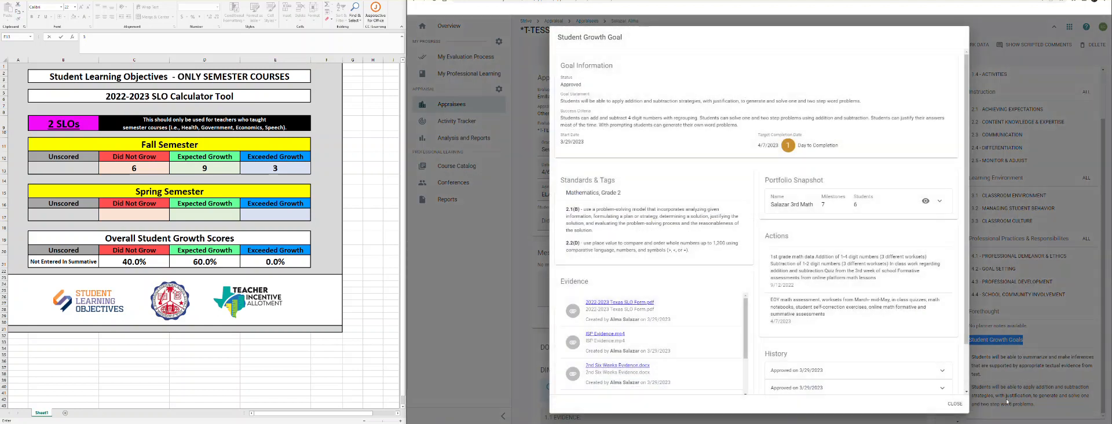
{"action": "triple_click", "coordinate": [798, 180]}
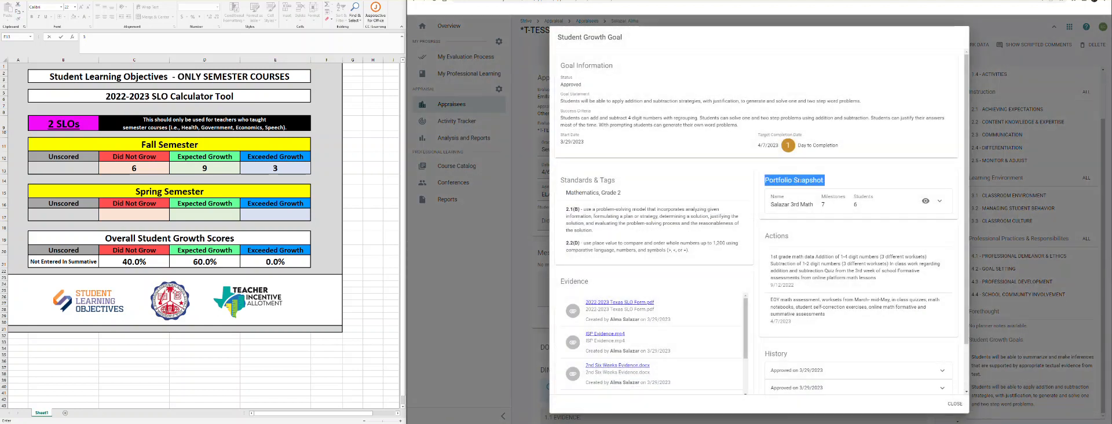
{"action": "left_click", "coordinate": [940, 203]}
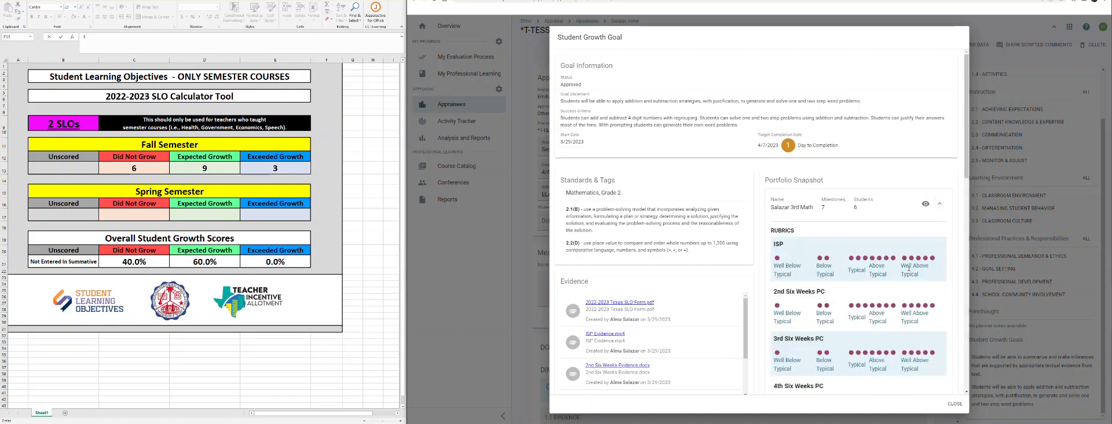
{"action": "scroll", "coordinate": [908, 268], "scroll_direction": "down", "scroll_amount": 5}
{"action": "scroll", "coordinate": [908, 269], "scroll_direction": "down", "scroll_amount": 2}
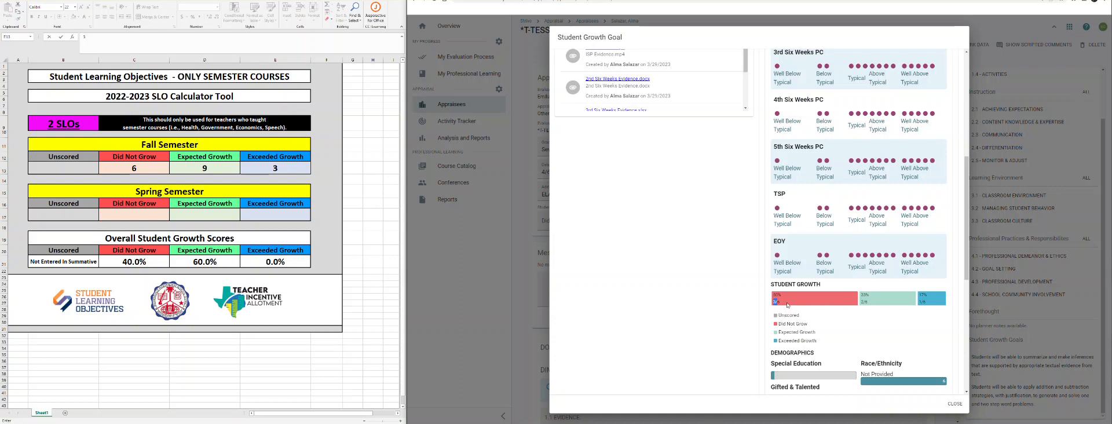
Copy the math goal's growth counts into the Spring Semester row of the Excel calculator: Did Not Grow 3, Expected Growth 2, Exceeded Growth 1.
{"action": "key", "text": "Return"}
{"action": "left_click", "coordinate": [146, 210]}
{"action": "type", "text": "3"}
{"action": "double_click", "coordinate": [863, 301]}
{"action": "left_click", "coordinate": [192, 216]}
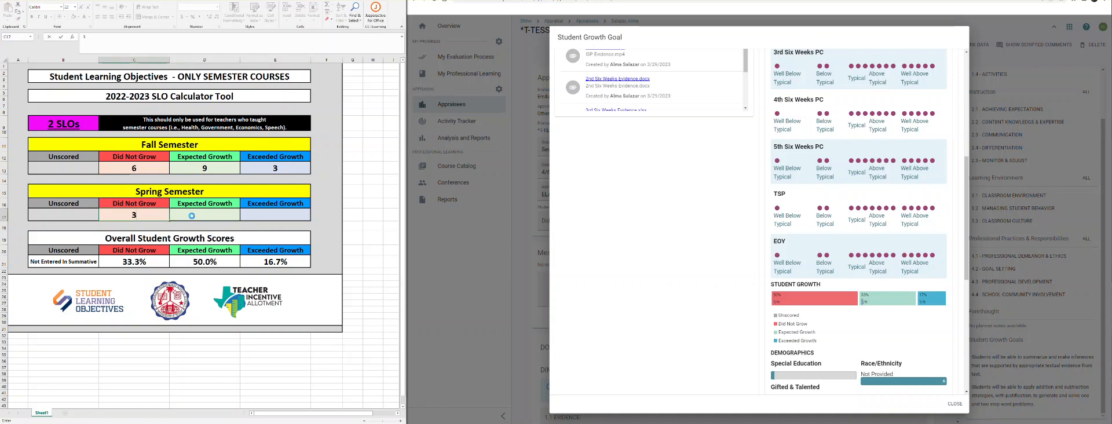
{"action": "key", "text": "Tab"}
{"action": "type", "text": "2"}
{"action": "left_click", "coordinate": [926, 303]}
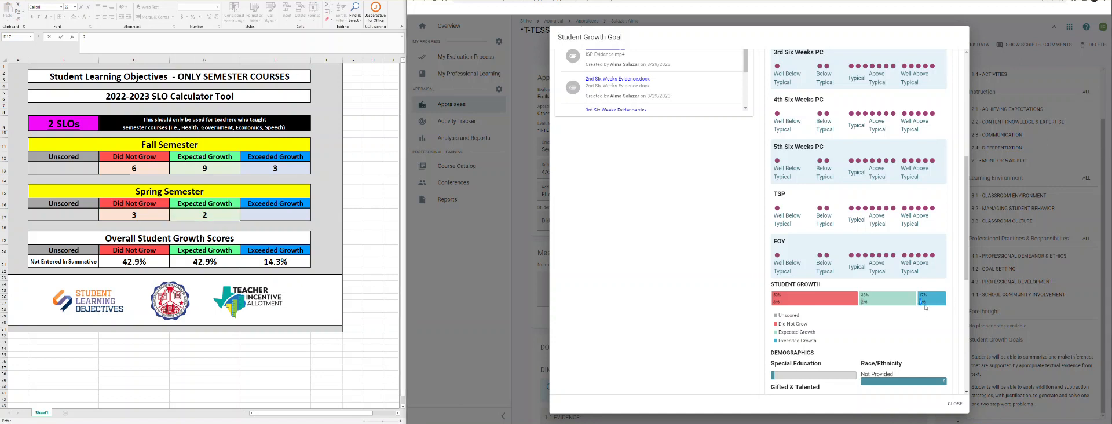
{"action": "left_click", "coordinate": [281, 214]}
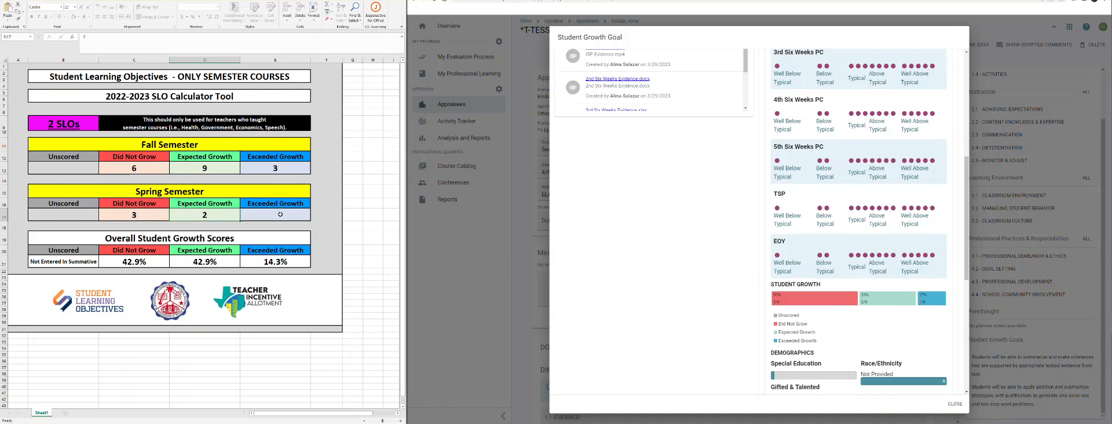
{"action": "type", "text": "1"}
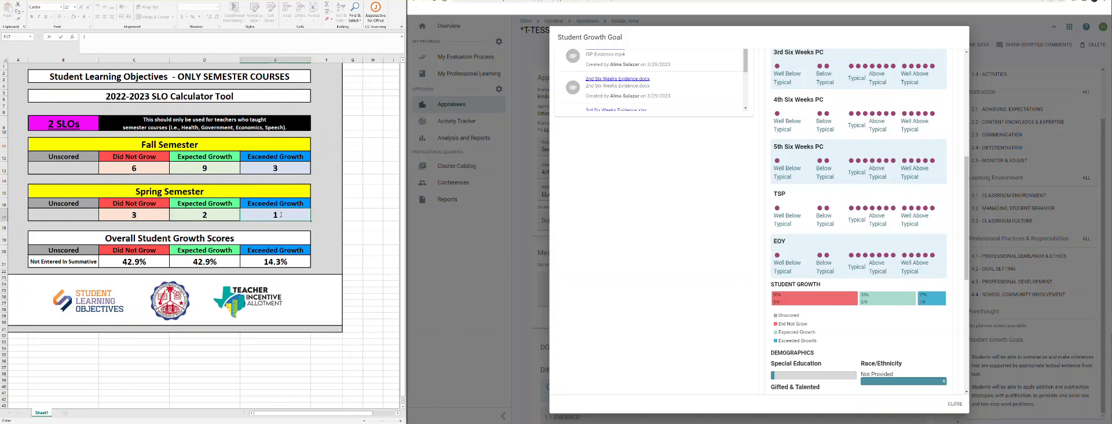
{"action": "key", "text": "ctrl+Return"}
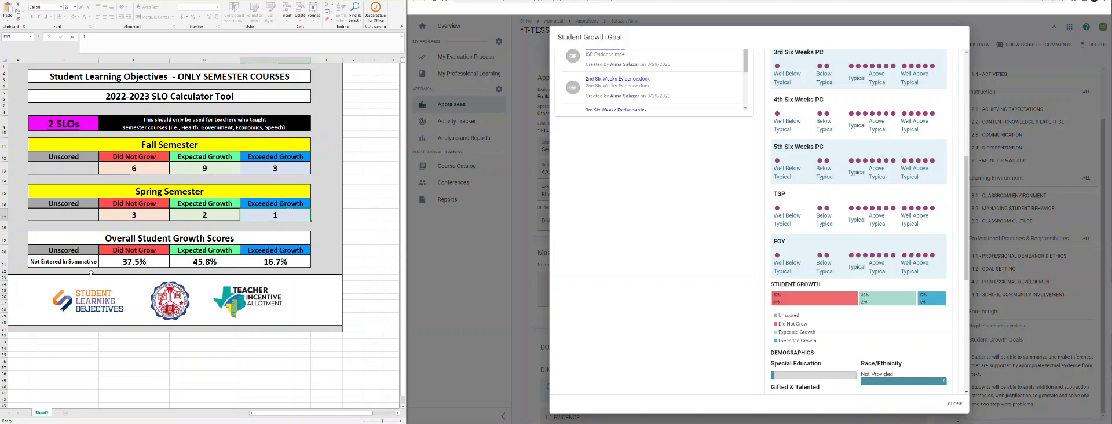